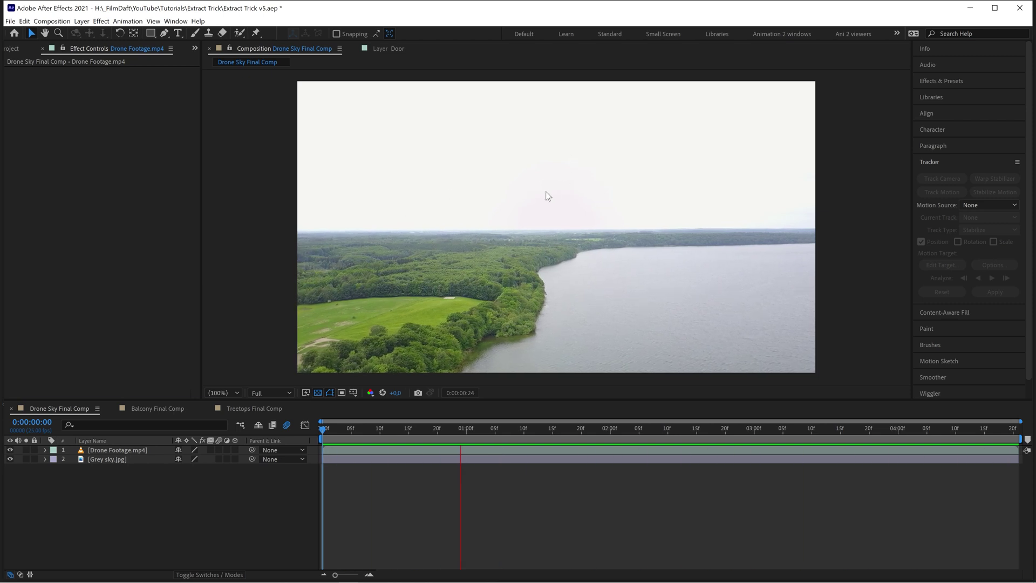
Stop the preview and toggle Drone Footage visibility to compare it against the grey sky
key("space")
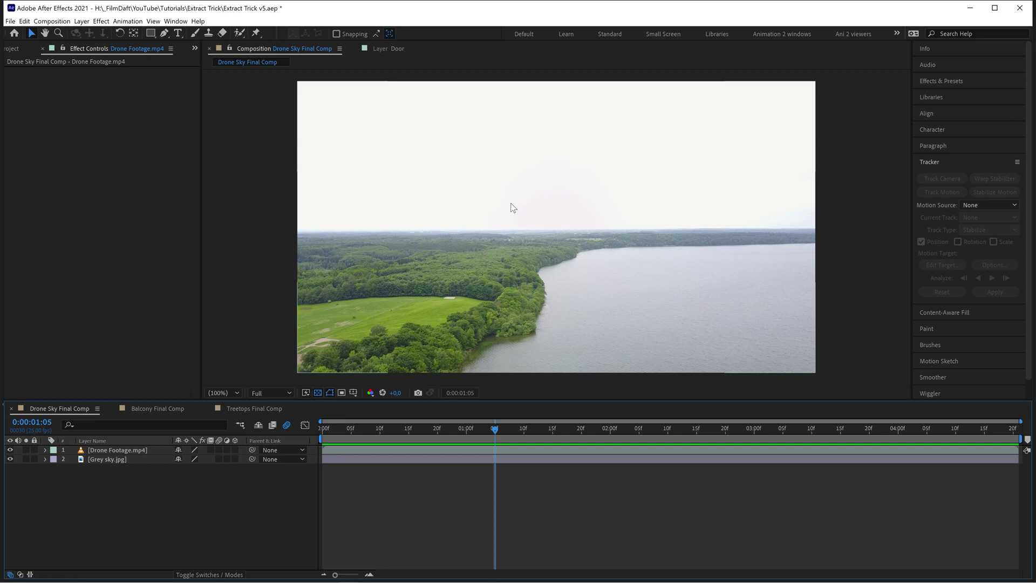
left_click(10, 450)
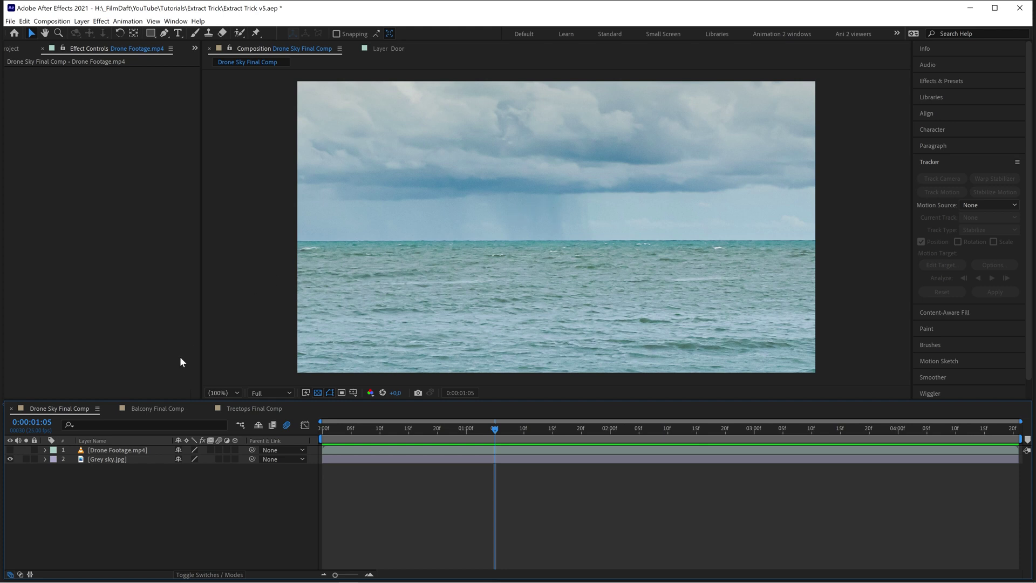
left_click(10, 450)
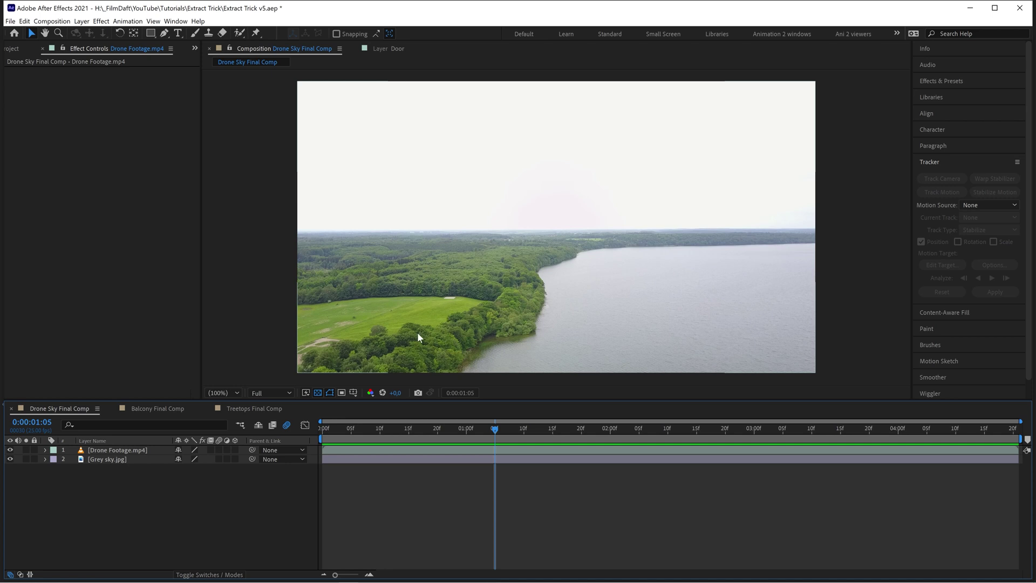
left_click(10, 450)
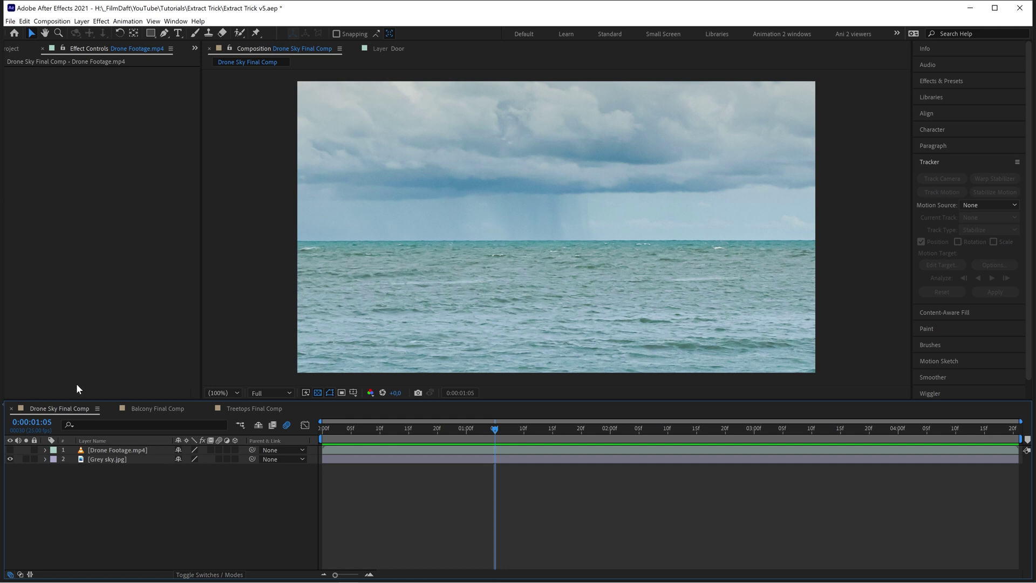
left_click(10, 450)
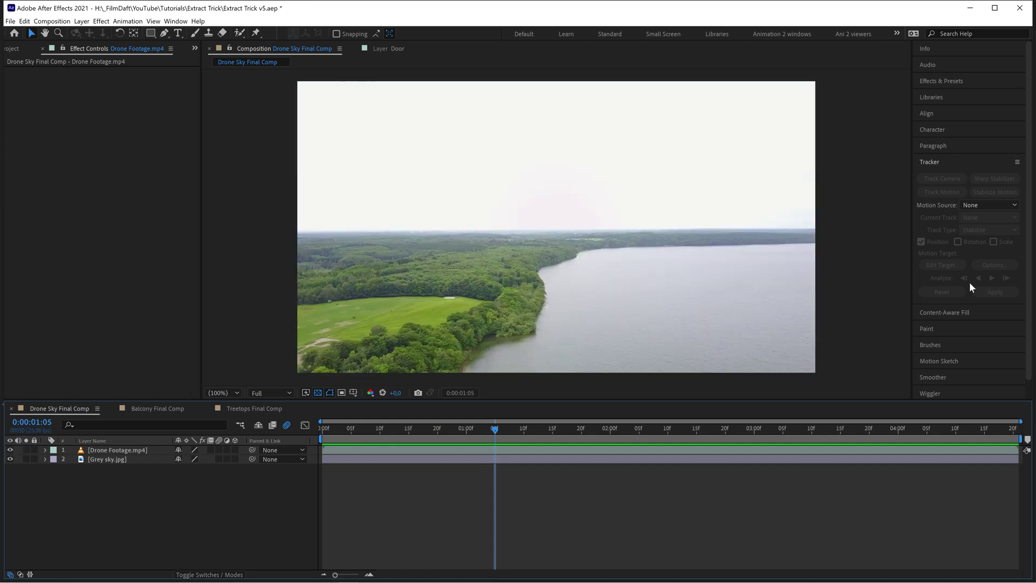
Search the Effects & Presets panel for 'extract'
left_click(949, 79)
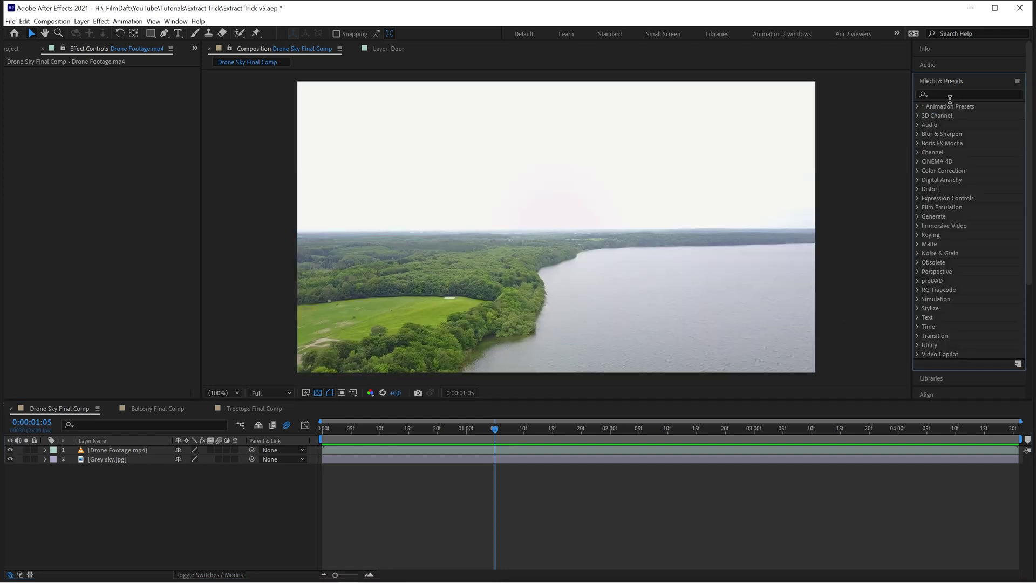
left_click(950, 98)
type("extrac")
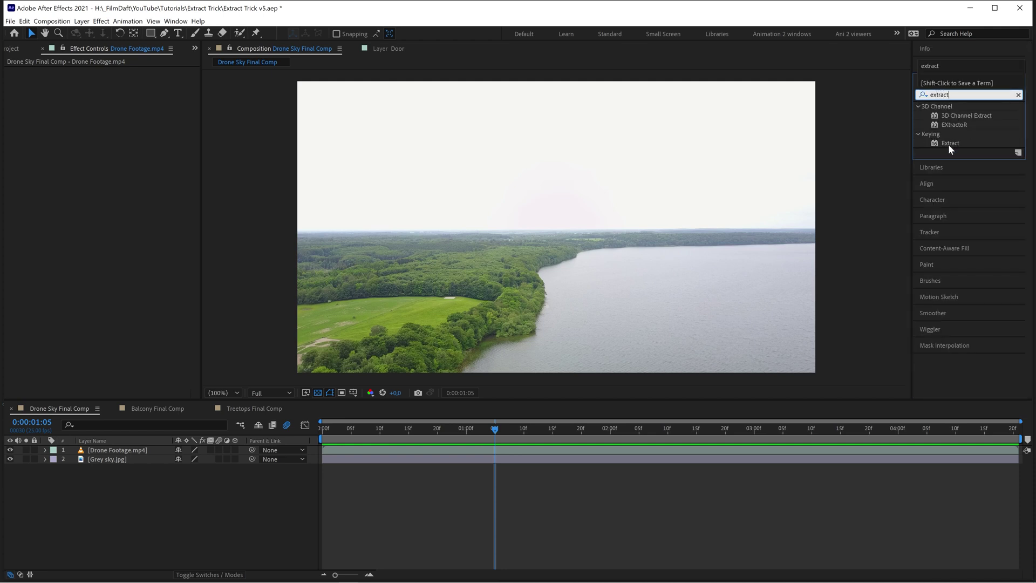
type("t")
Apply Extract to Drone Footage with White Point 231 and White Softness 5
left_click_drag(950, 143, 611, 206)
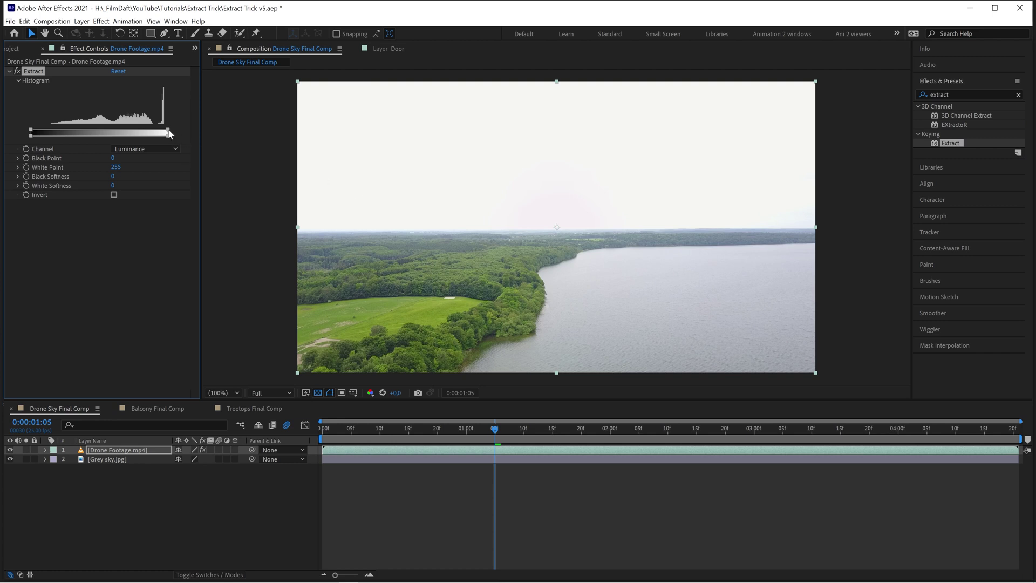
left_click_drag(168, 134, 162, 135)
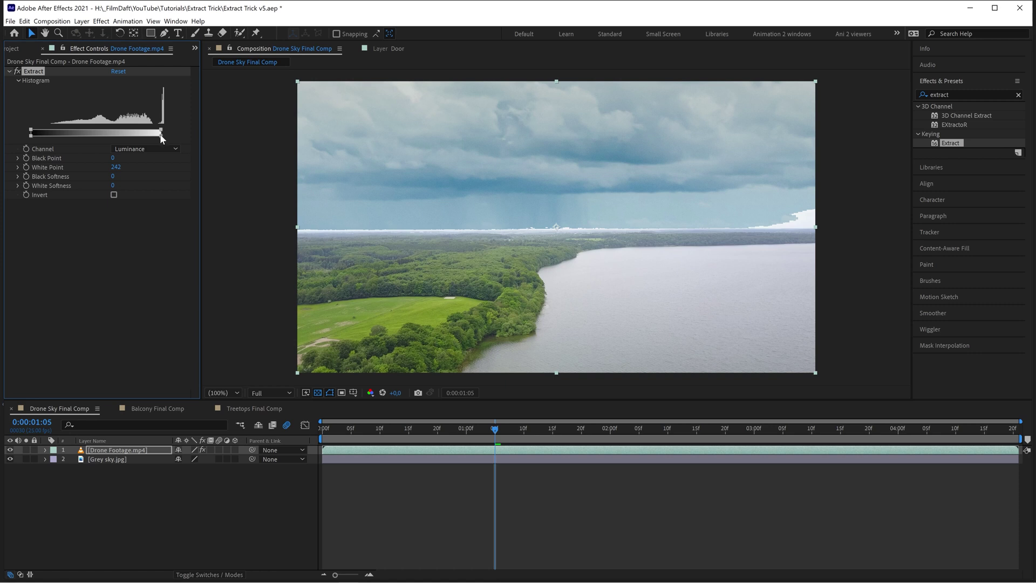
left_click_drag(161, 134, 154, 133)
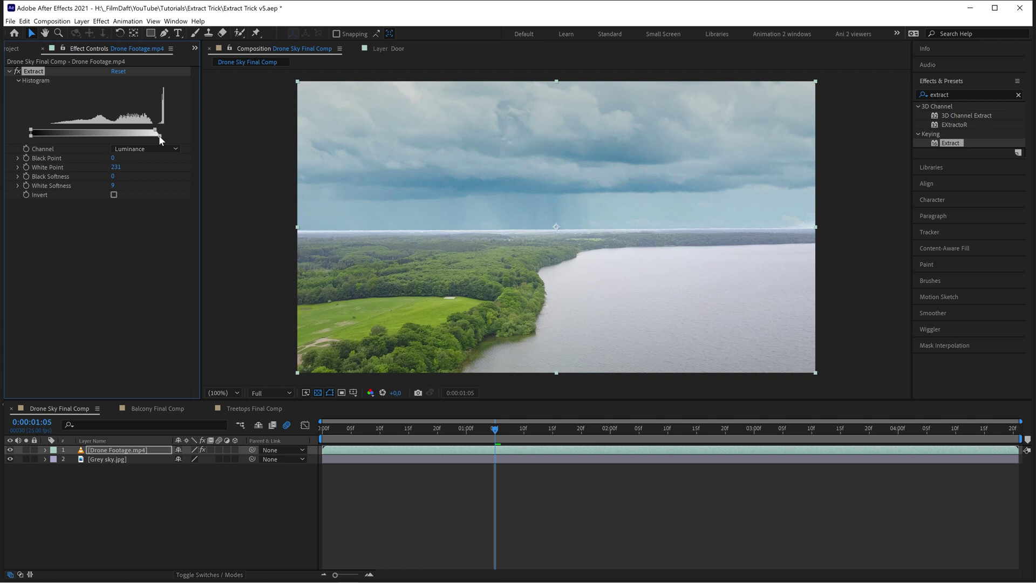
left_click_drag(159, 136, 157, 137)
Run Track Camera on the drone footage, accept the warning, and move about four seconds in
left_click(963, 233)
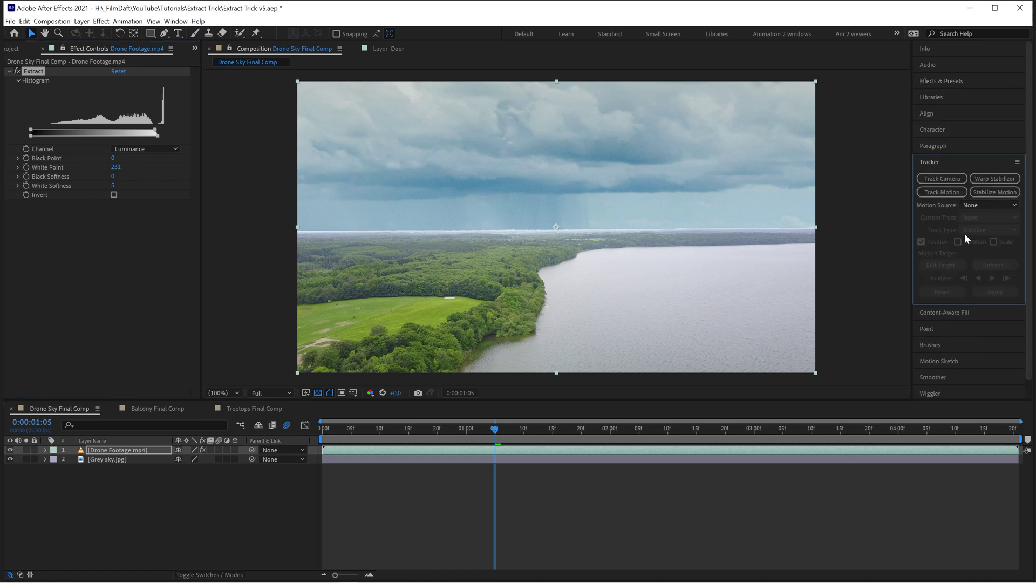
left_click(770, 449)
left_click(939, 180)
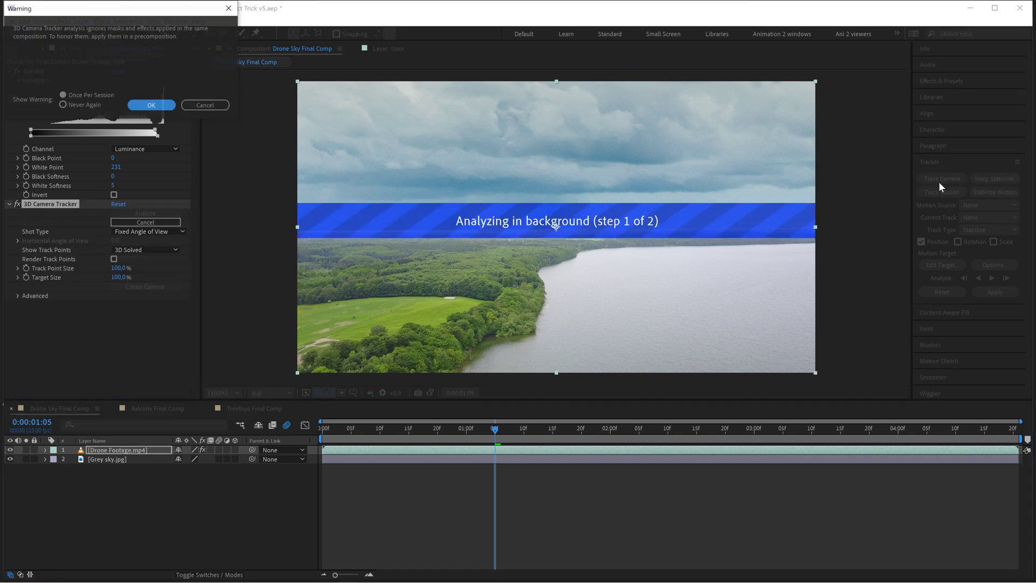
left_click(154, 105)
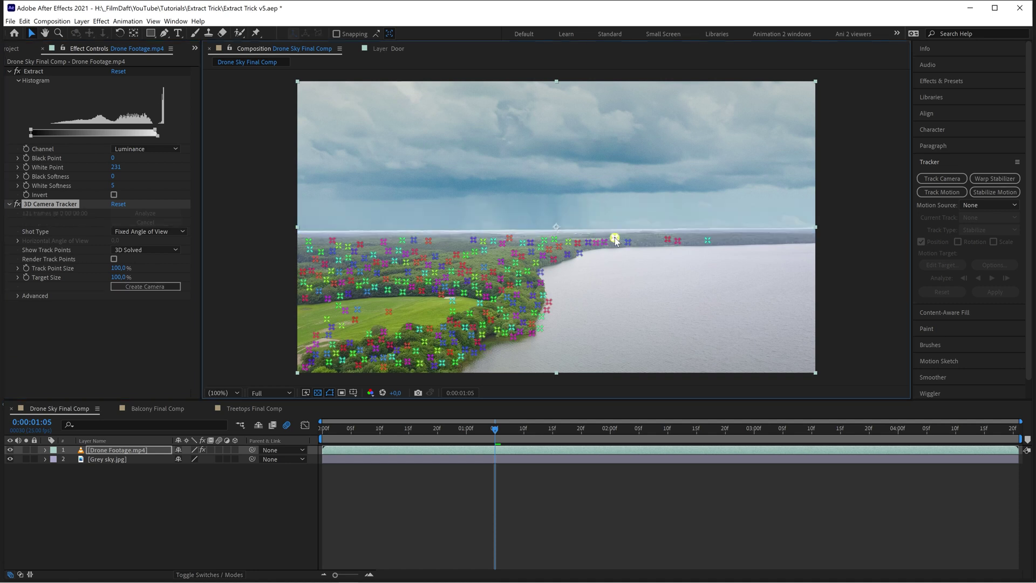
left_click_drag(495, 429, 1014, 451)
Create a track null and camera from the chosen track point, and make Grey sky 3D
right_click(547, 241)
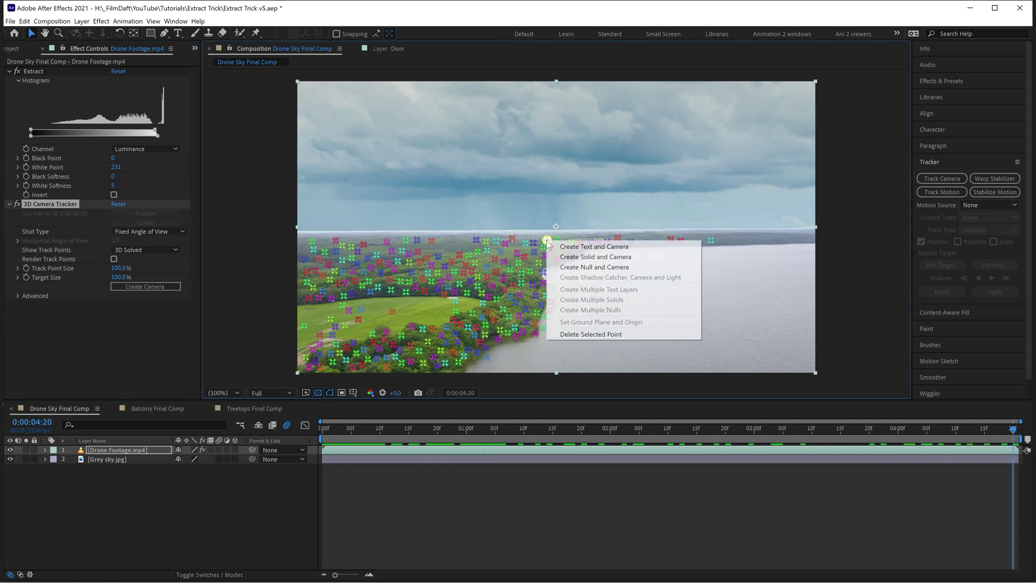
left_click(589, 268)
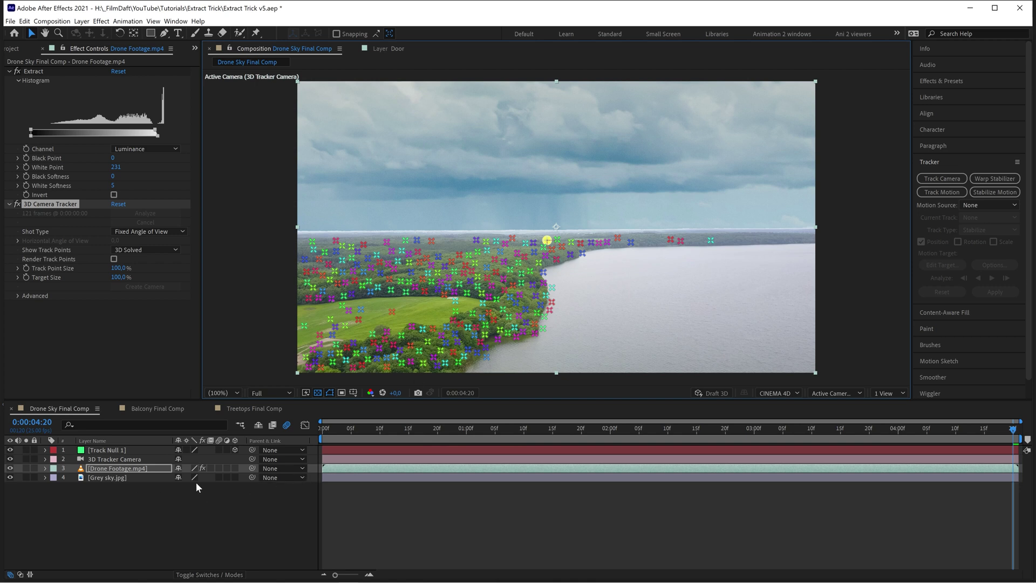
left_click(234, 477)
Link Grey sky's Position to Track Null 1 and push its anchor point back to Z -3500
left_click(159, 478)
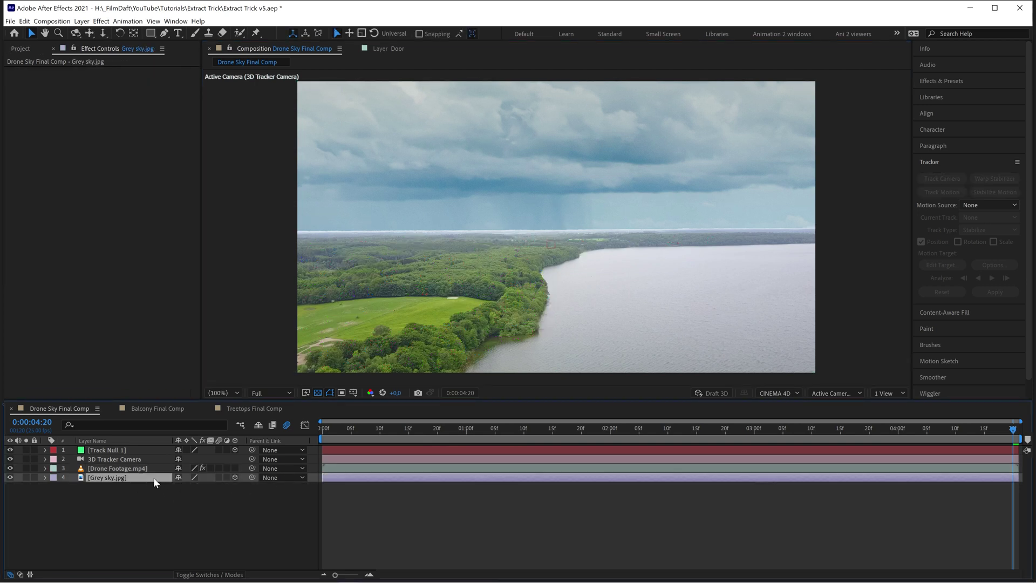
key("p")
left_click(136, 451)
key("p")
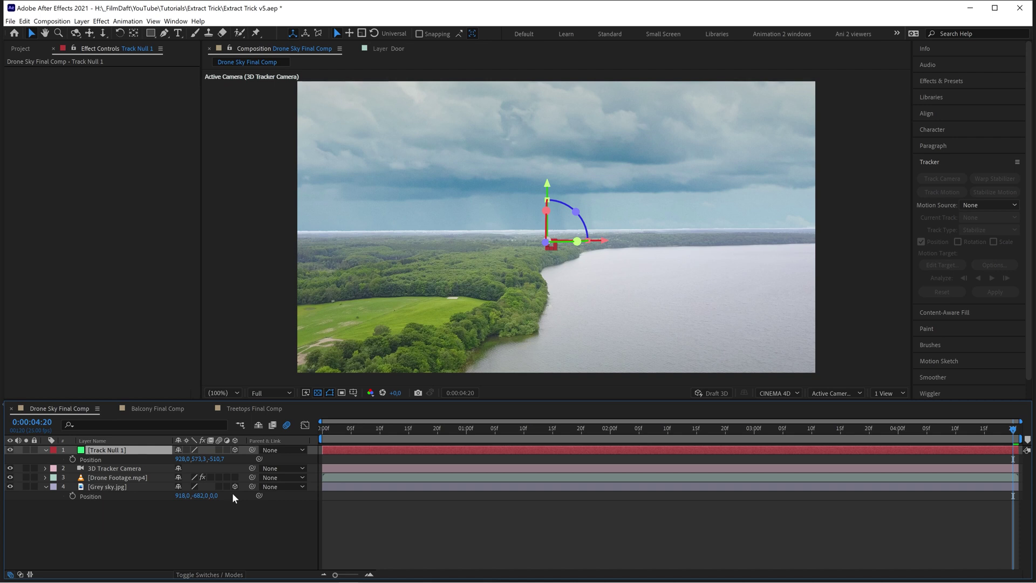
left_click_drag(259, 496, 138, 460)
key("a")
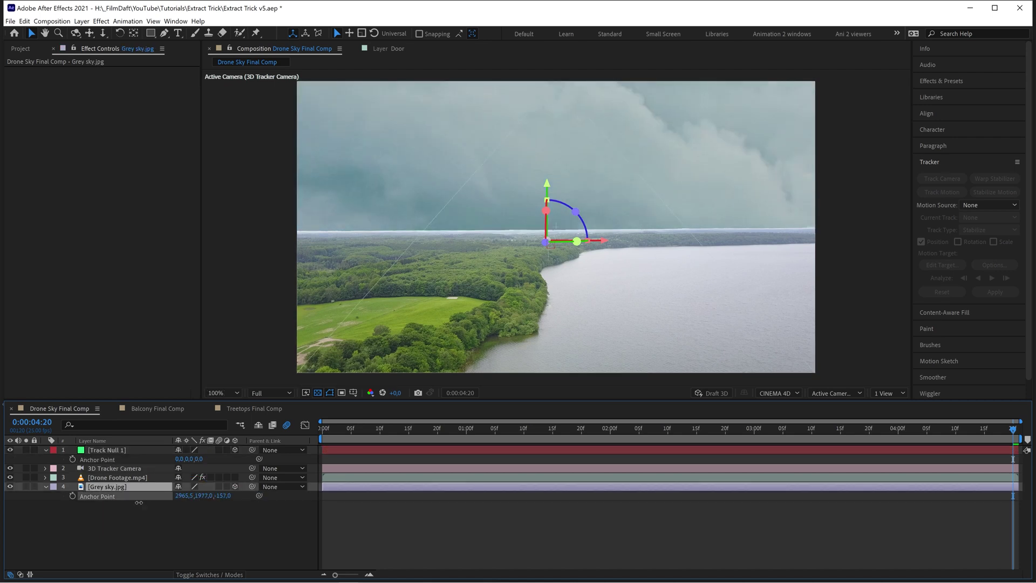
left_click_drag(227, 495, 489, 487)
Draw a four-point mask on Drone Footage with a 15-pixel feather
key("Home")
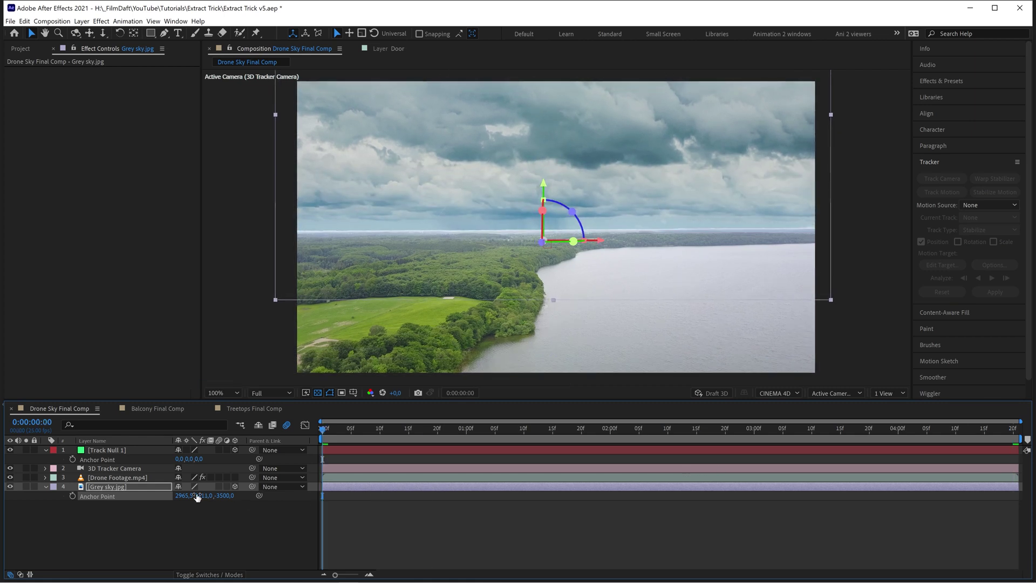
left_click(117, 477)
key("g")
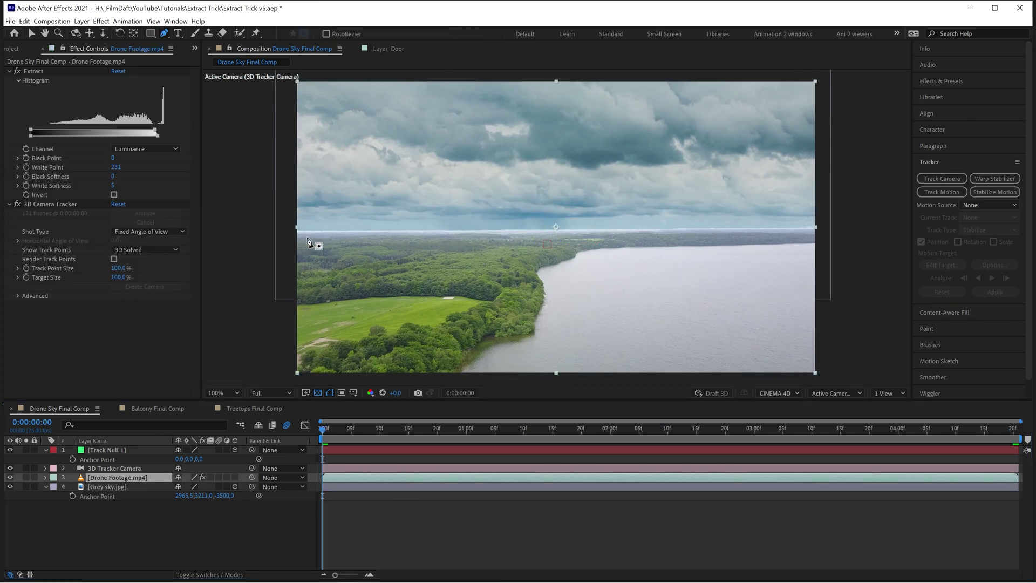
left_click(292, 238)
left_click(839, 227)
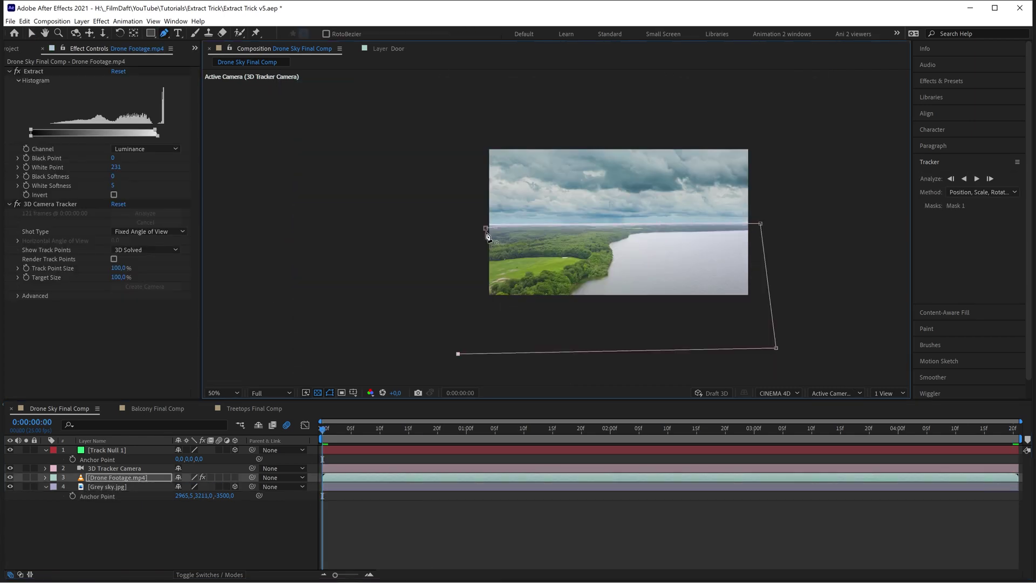
left_click(485, 227)
scroll(593, 216, "up", 4)
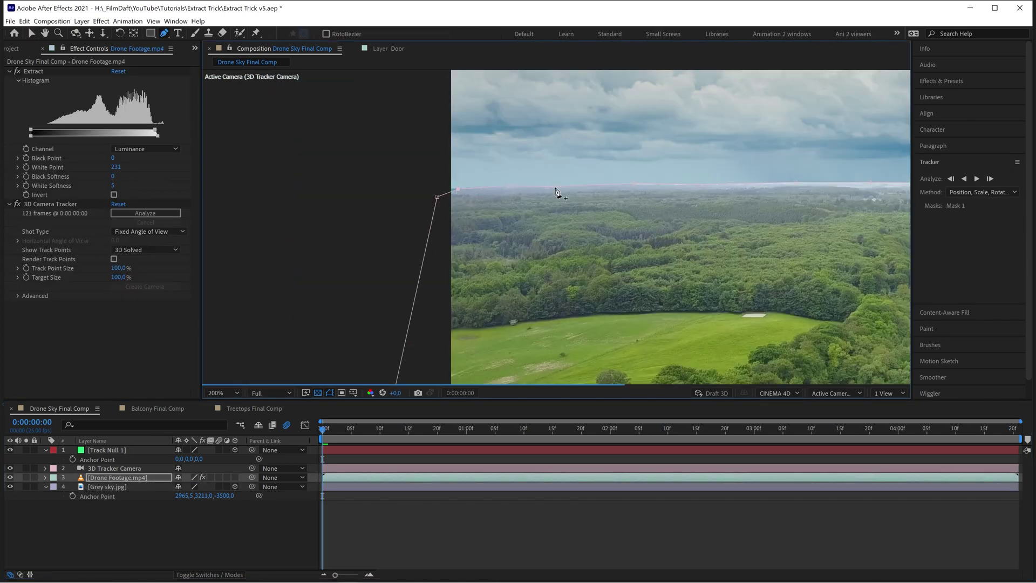
left_click(46, 477)
left_click(210, 515)
left_click_drag(210, 516, 206, 515)
scroll(472, 277, "down", 2)
key("v")
Switch to the Balcony Final Comp and preview it
scroll(228, 570, "down", 1)
left_click(227, 571)
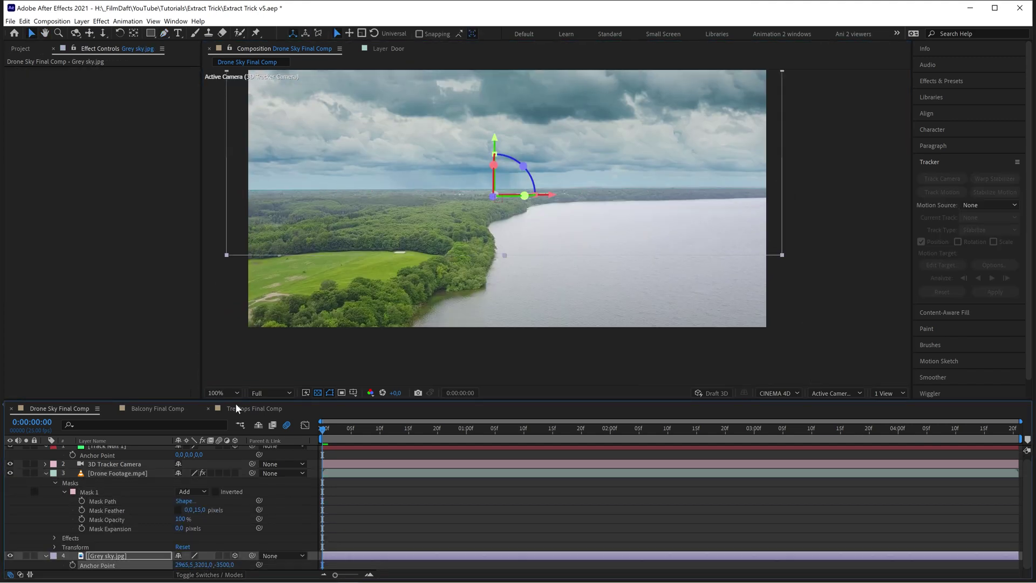
key("space")
left_click(377, 528)
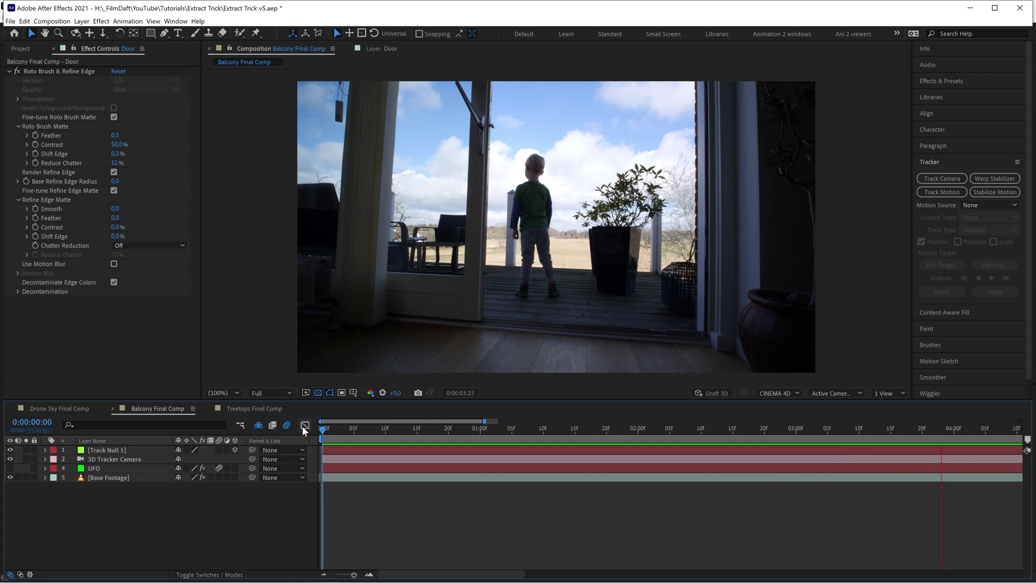
Show the UFO layer above the balcony, stop the preview, and select Base Footage
left_click(10, 468)
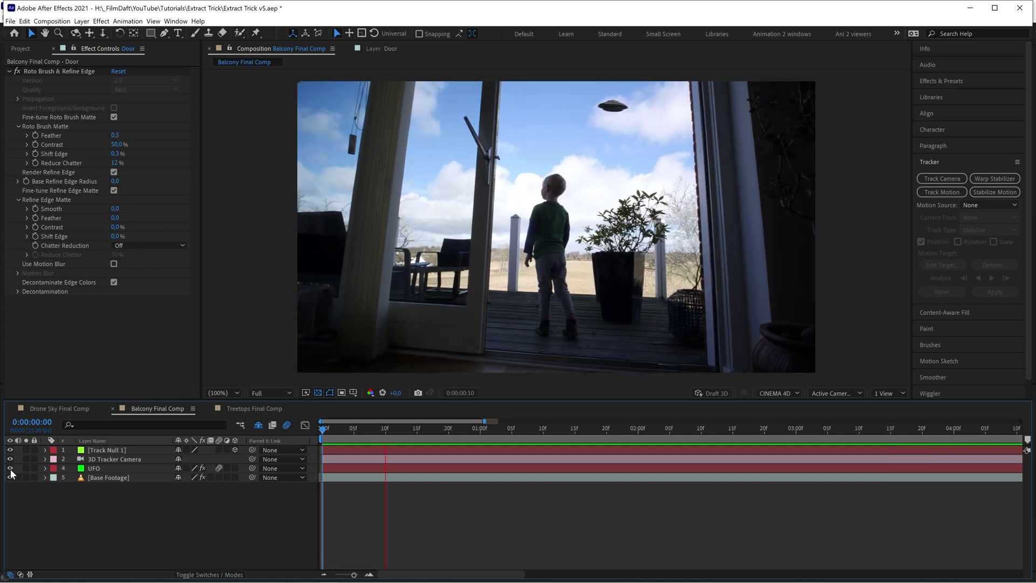
key("space")
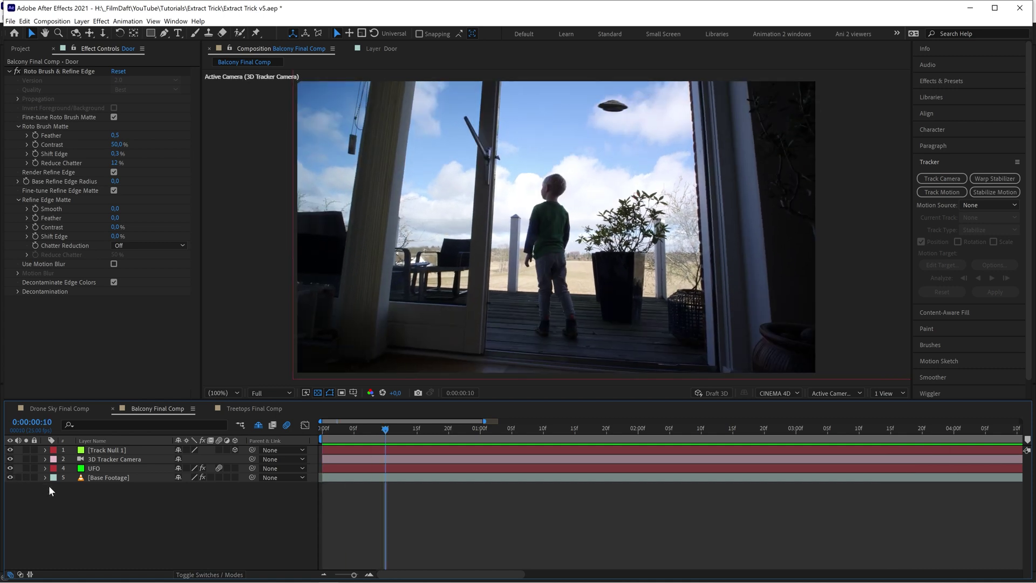
left_click(117, 481)
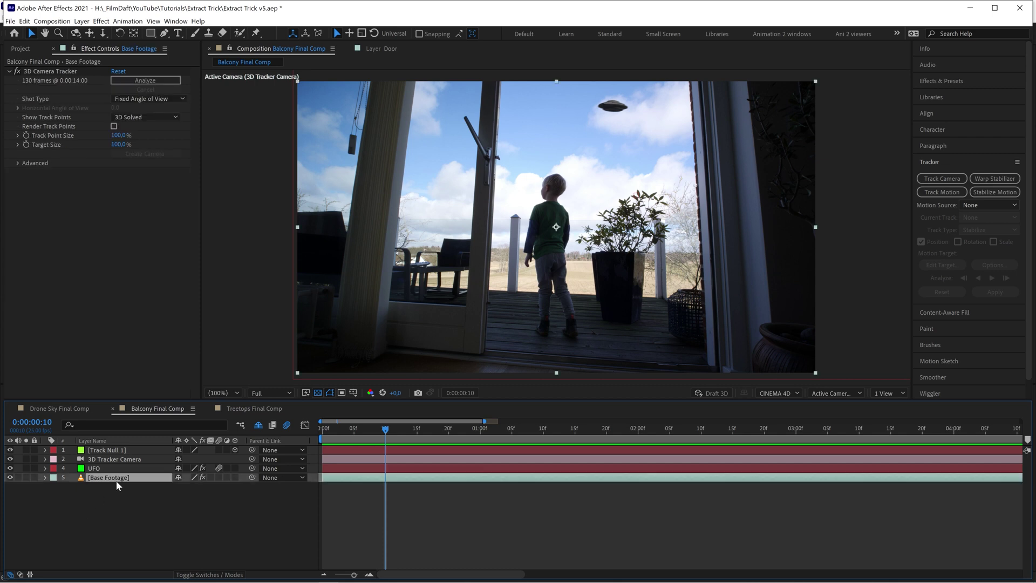
Duplicate Base Footage, rename the copy 'Clouds', and place it above the UFO layer
key("ctrl+d")
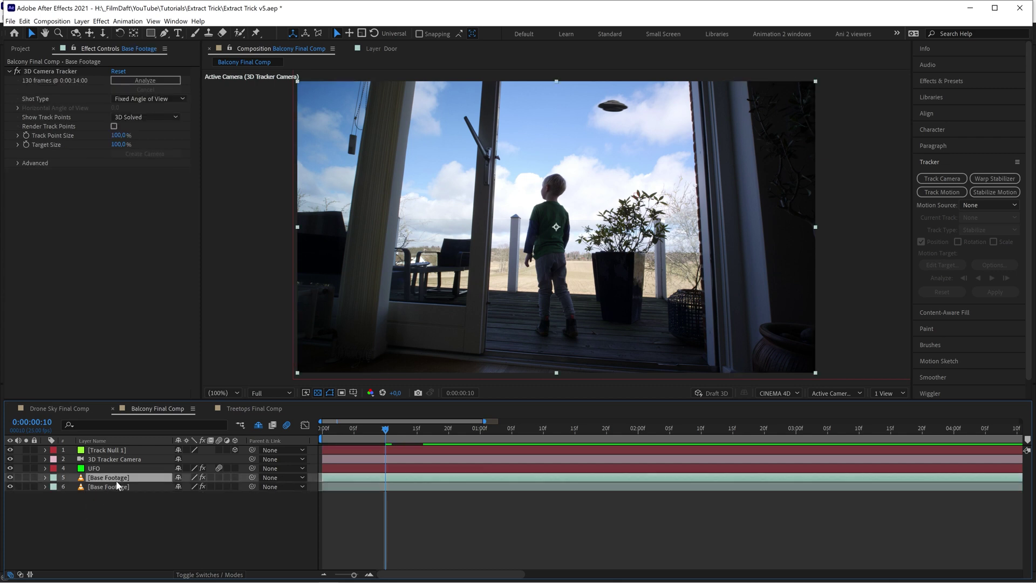
right_click(117, 481)
left_click(144, 465)
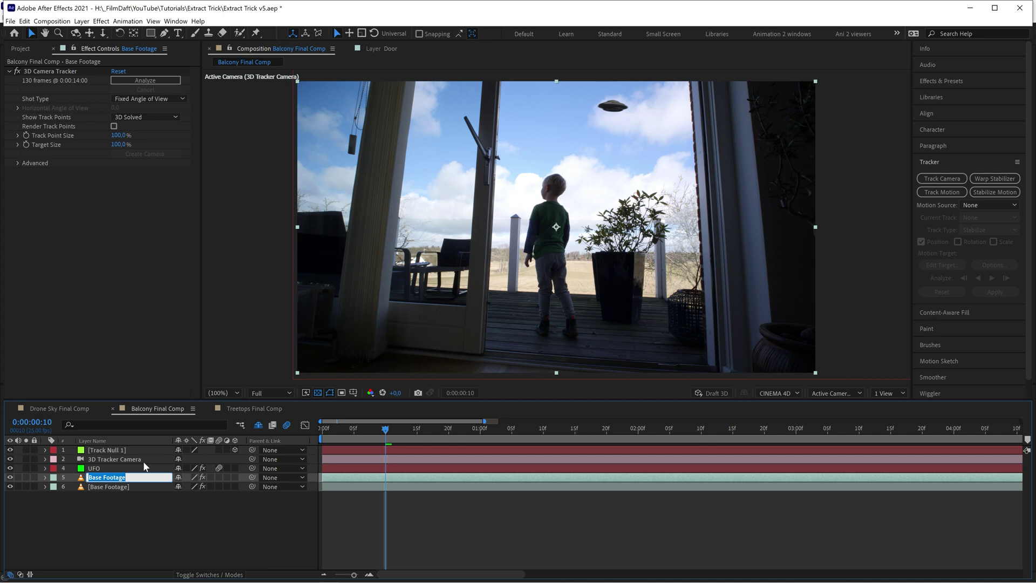
type("Clouds")
key("Return")
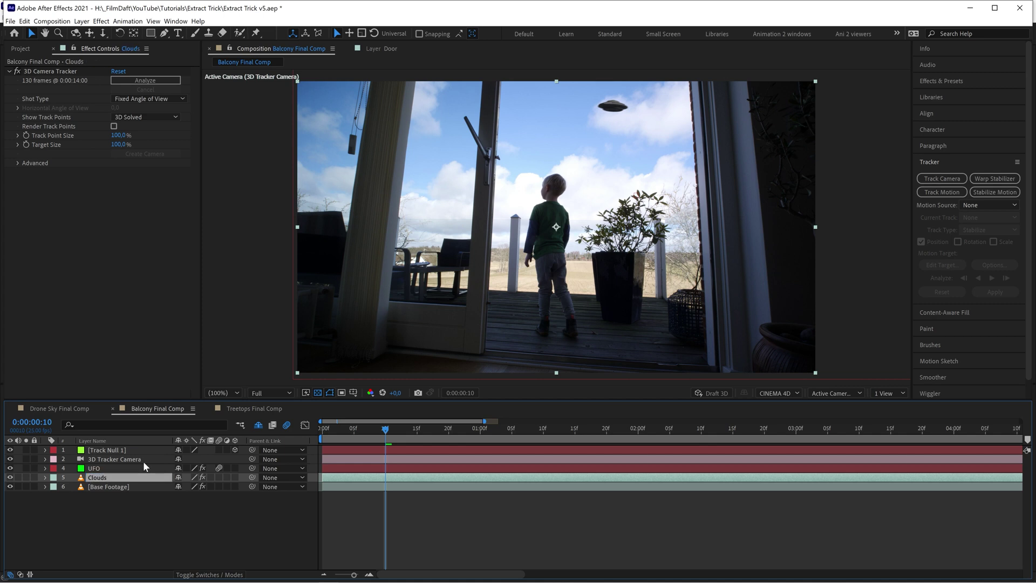
left_click_drag(113, 469, 112, 482)
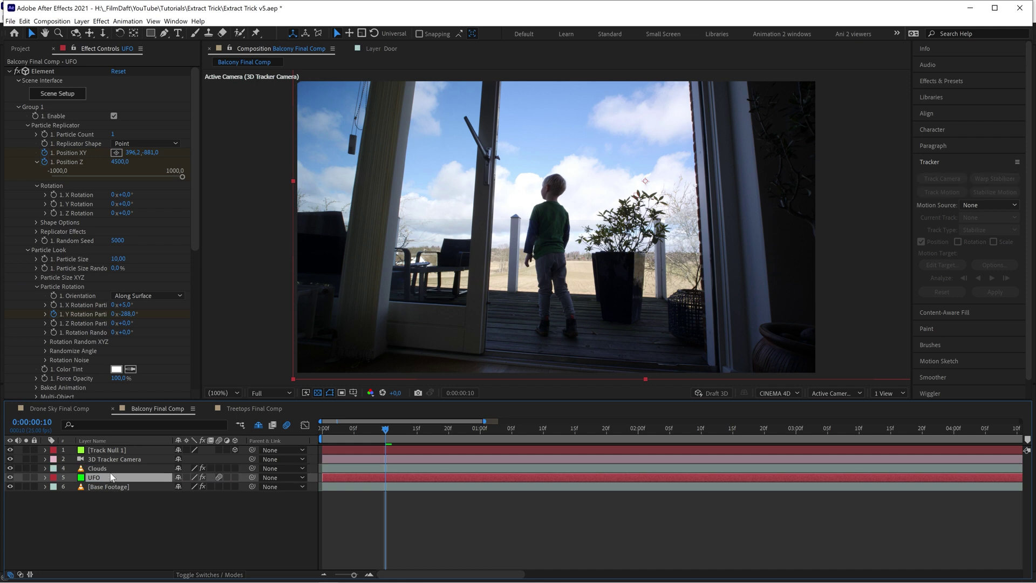
key("ctrl+Up")
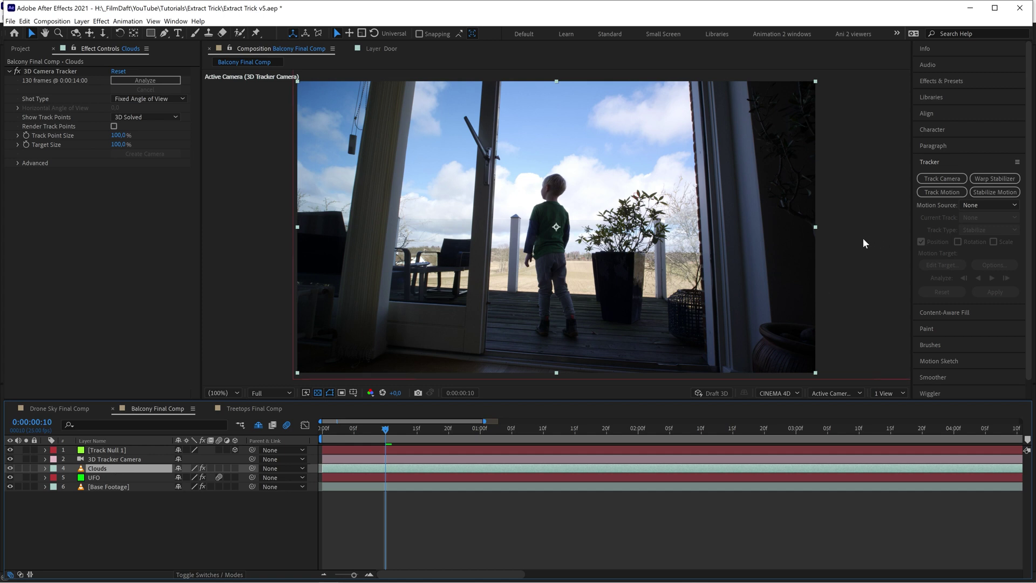
Replace the 3D Camera Tracker on Clouds with Extract at Black Point 220, Black Softness 21
left_click(69, 70)
key("Delete")
left_click(946, 81)
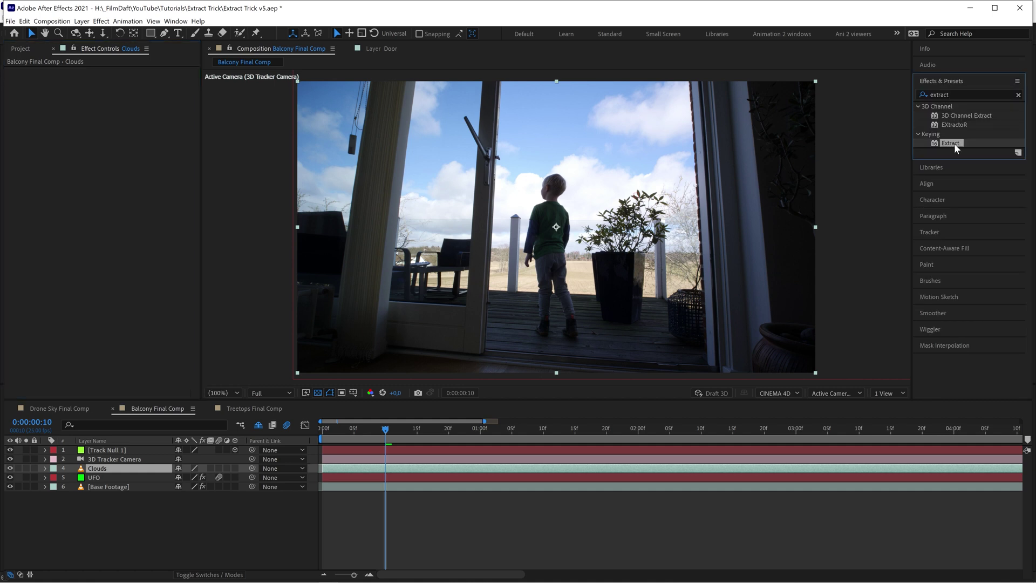
left_click_drag(951, 143, 161, 475)
left_click_drag(32, 133, 139, 142)
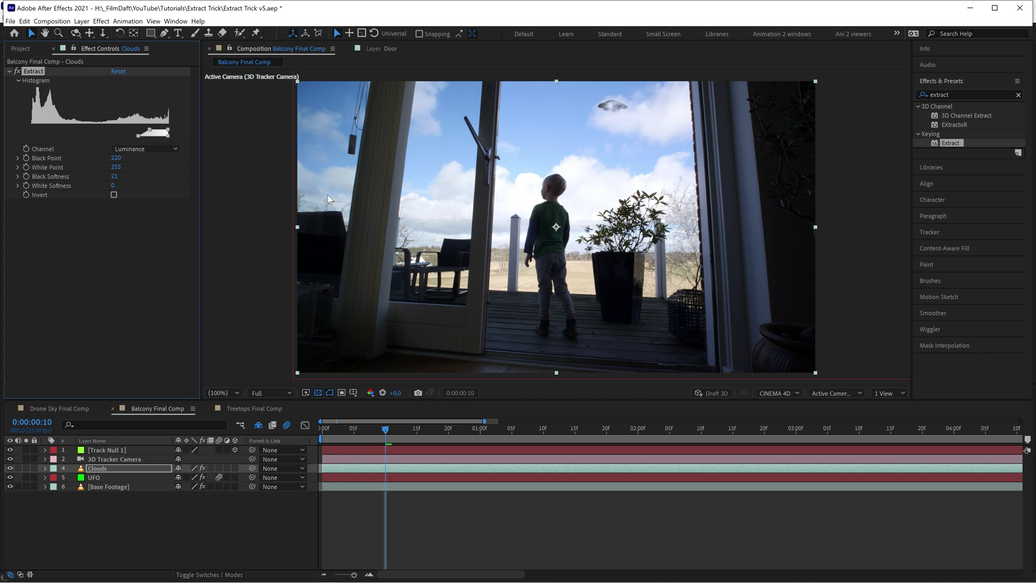
At one second in, lower the Clouds Extract black point to 218 and preview the balcony shot
left_click(385, 431)
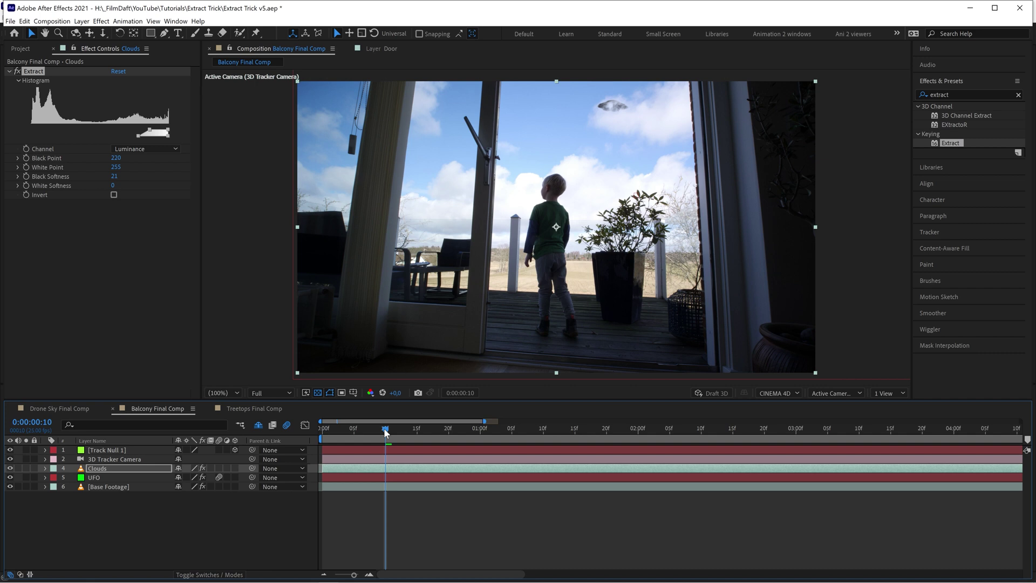
left_click_drag(386, 433, 482, 441)
mouse_move(151, 133)
left_mouse_down()
mouse_move(122, 139)
mouse_move(136, 133)
left_mouse_up()
key("space")
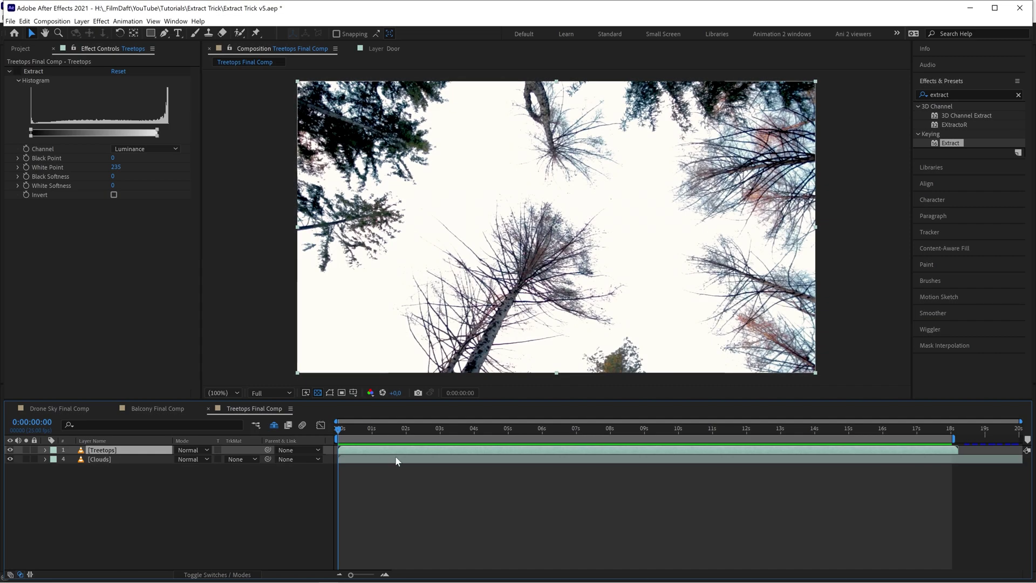
key("space")
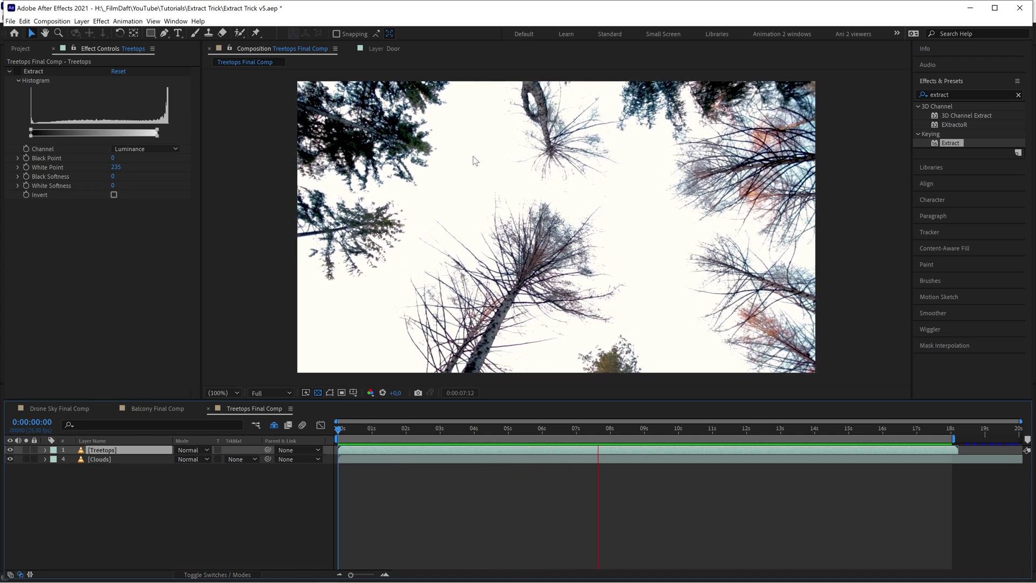
left_click(10, 450)
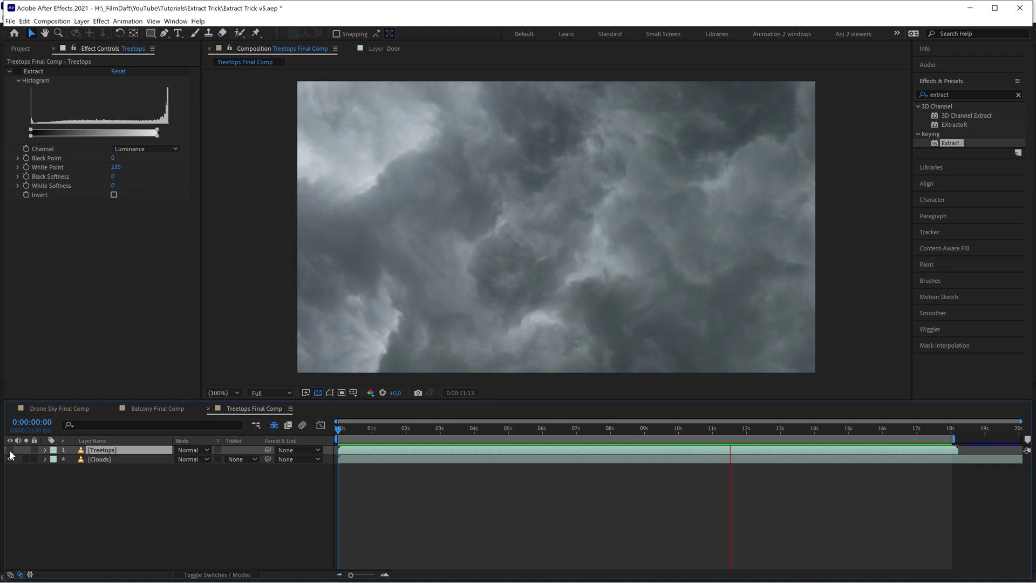
left_click(10, 450)
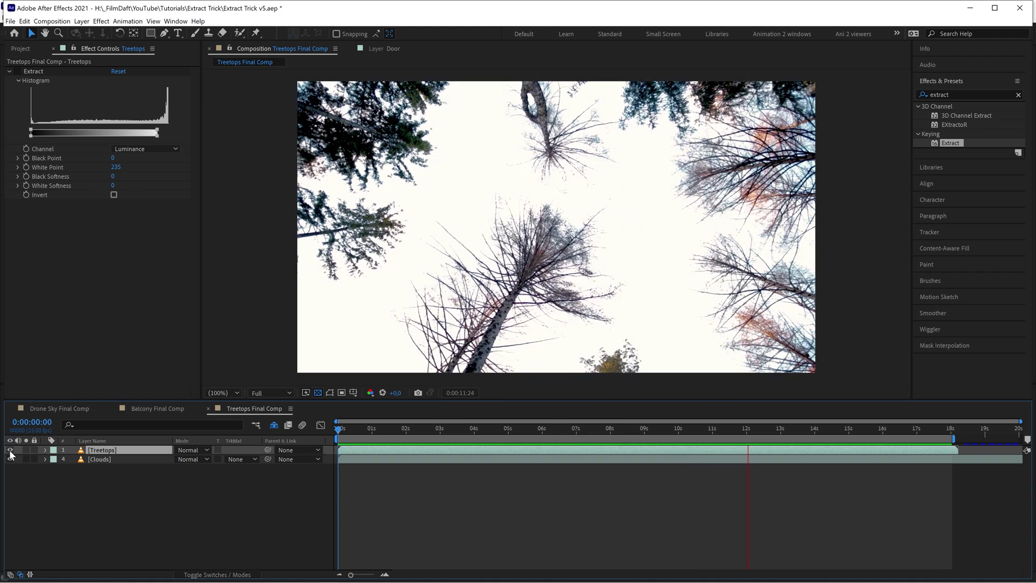
left_click(20, 70)
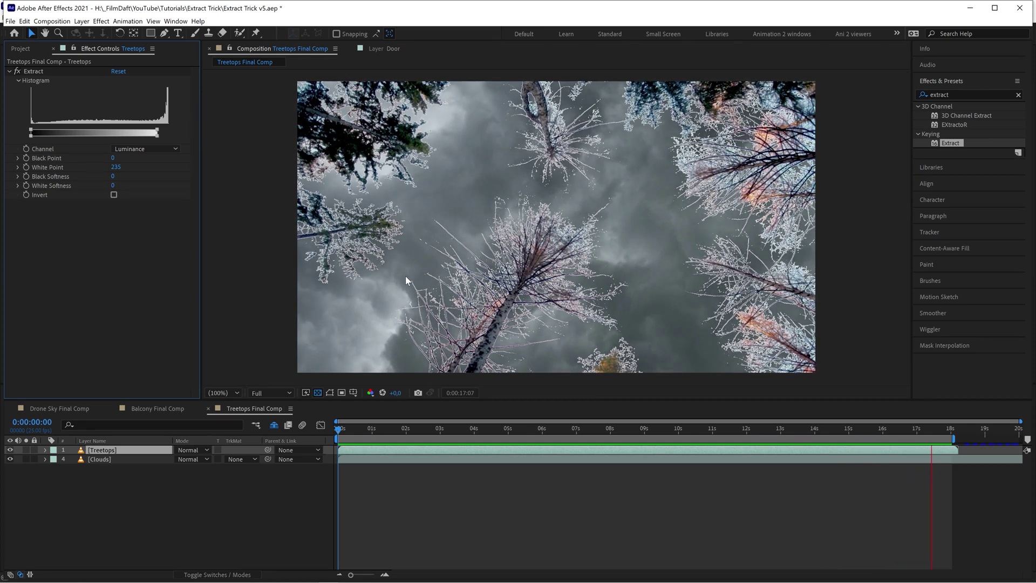
left_click(17, 71)
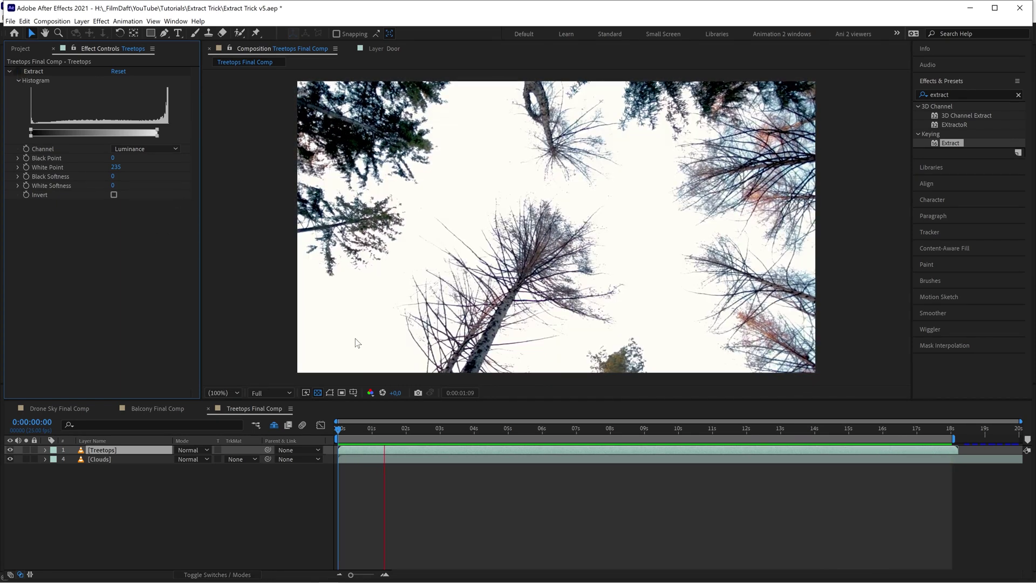
Set the Treetops layer's blend mode to Multiply over the clouds
left_click(122, 460)
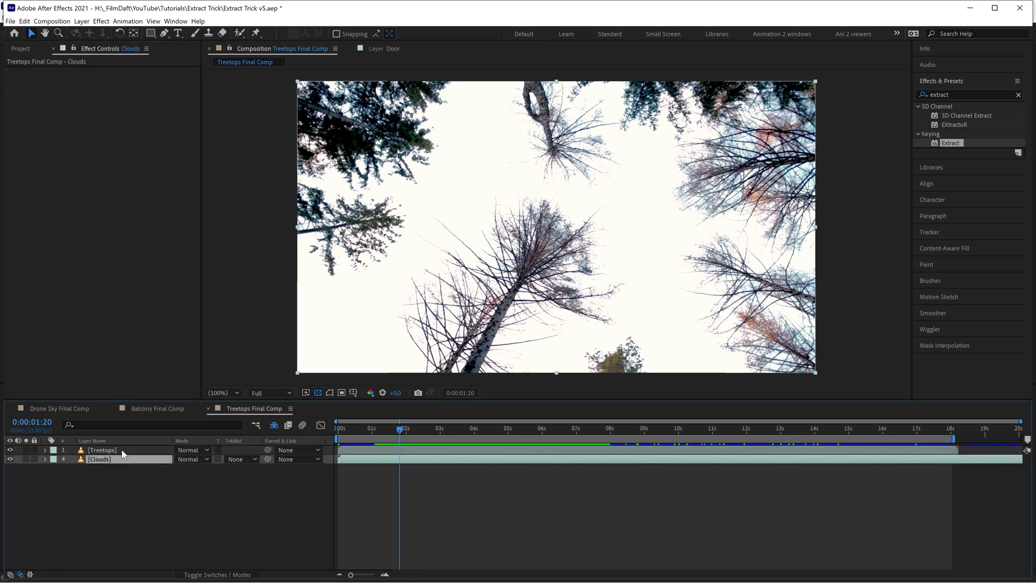
left_click(109, 451)
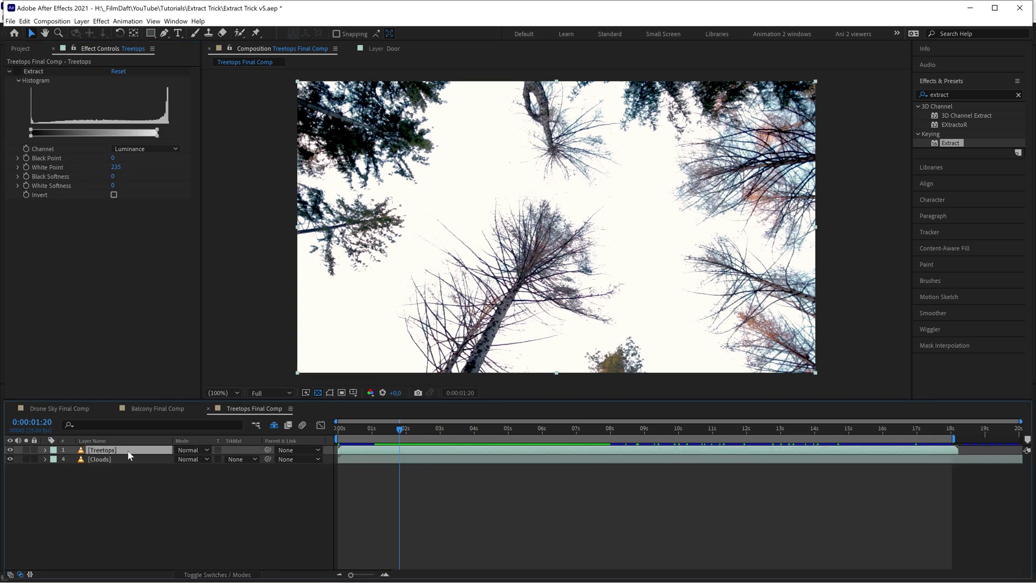
left_click(199, 449)
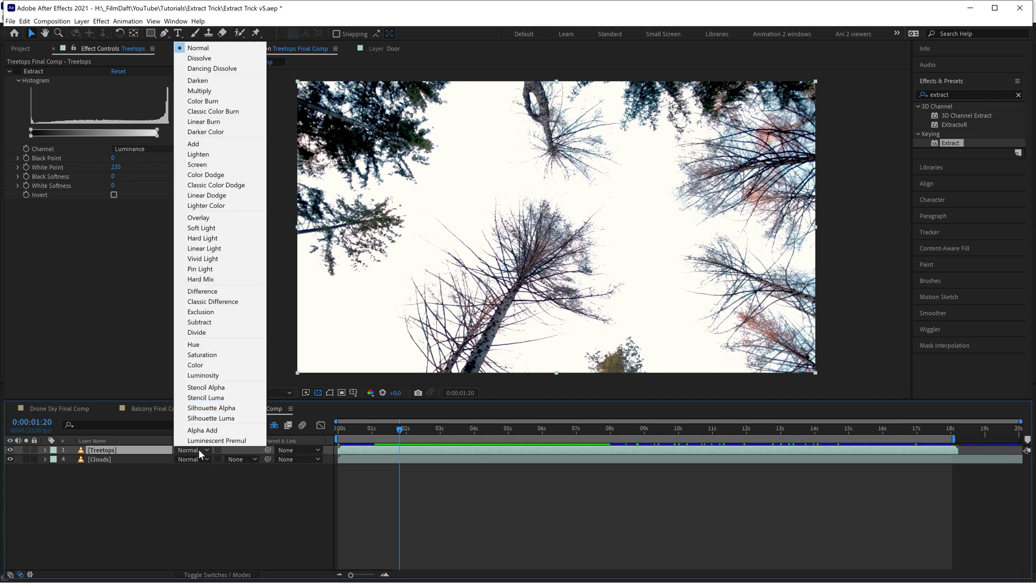
left_click(219, 91)
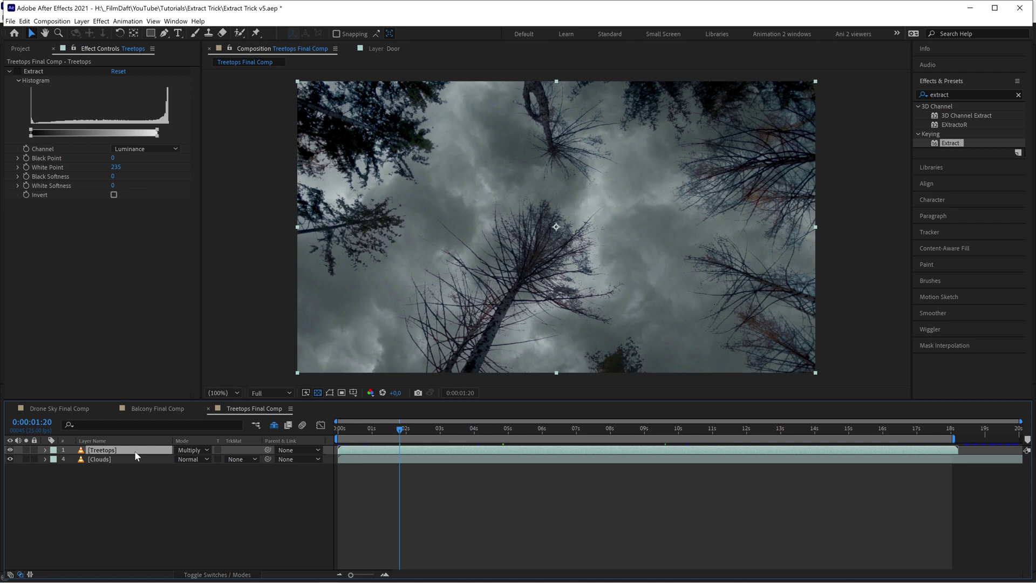
Duplicate Treetops and set the top copy's Opacity to 20%
key("ctrl+d")
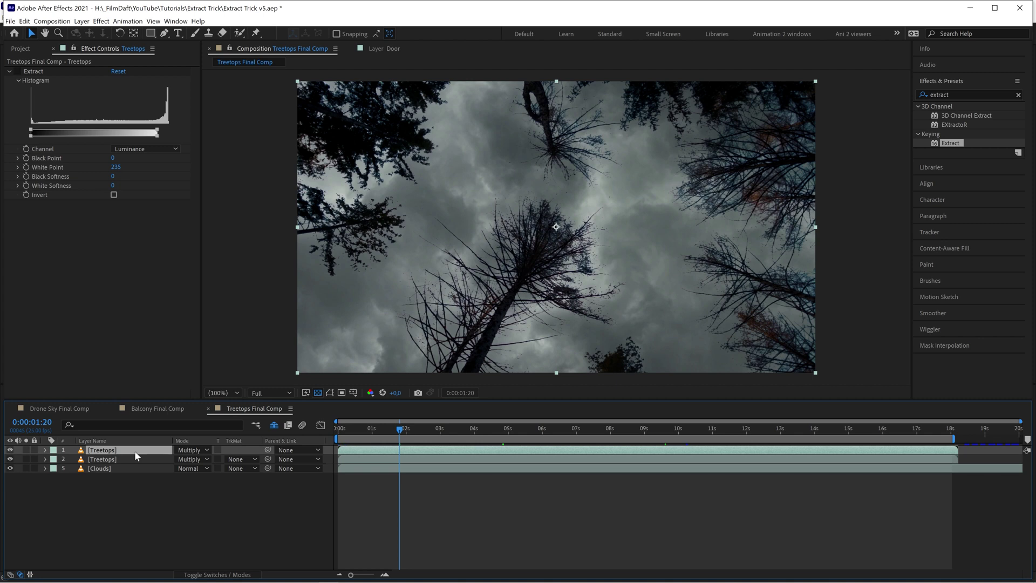
left_click(46, 451)
left_click(55, 469)
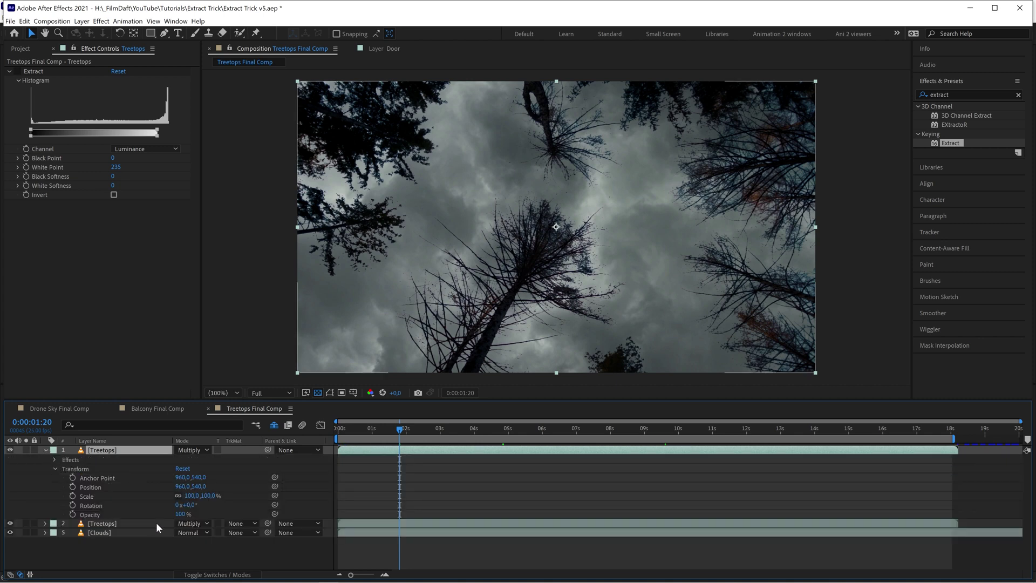
left_click(183, 515)
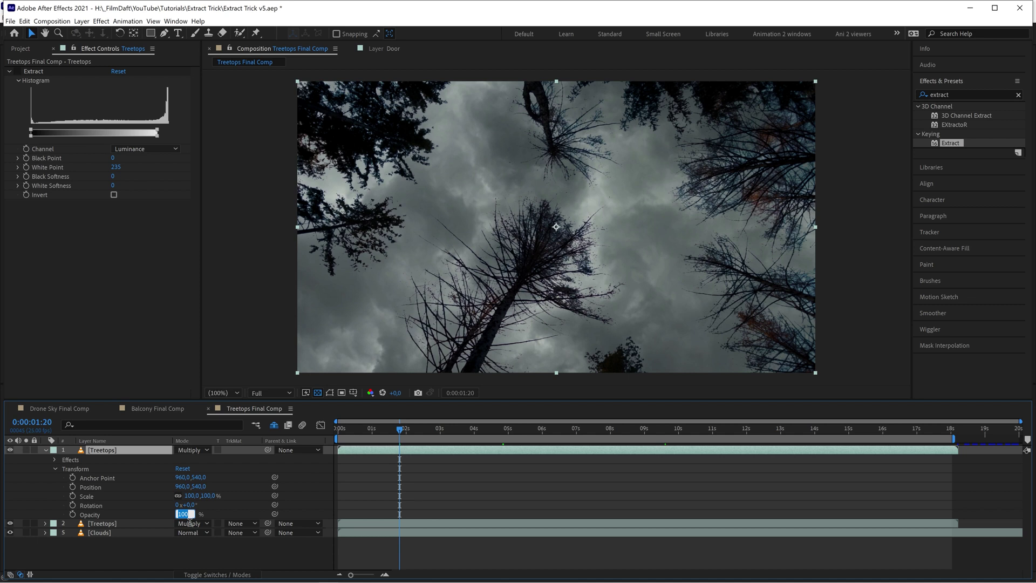
key("Return")
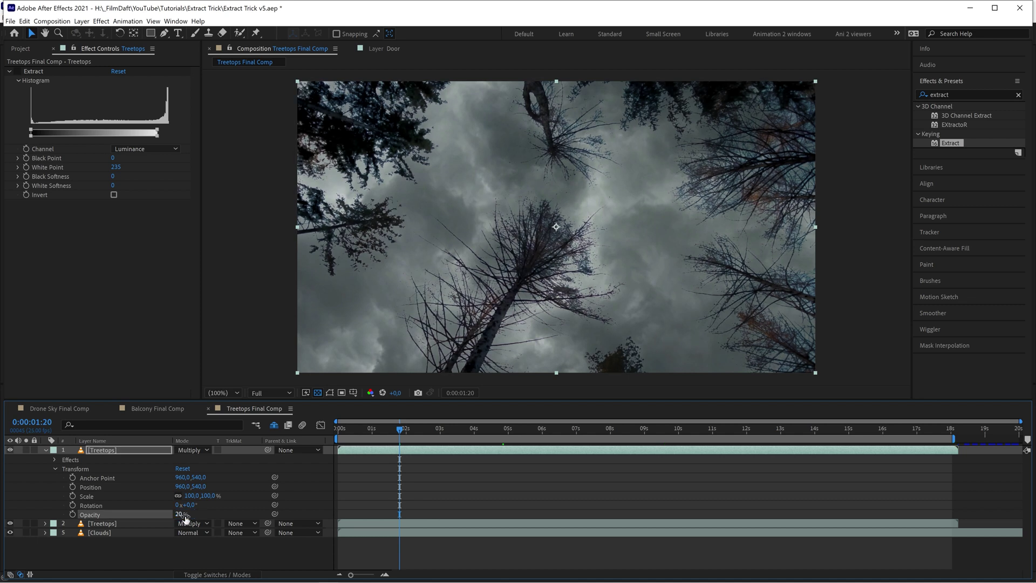
Unhide the shy UFO layers and switch on Clouds for UFO, previewing the UFO through the shot
left_click(274, 426)
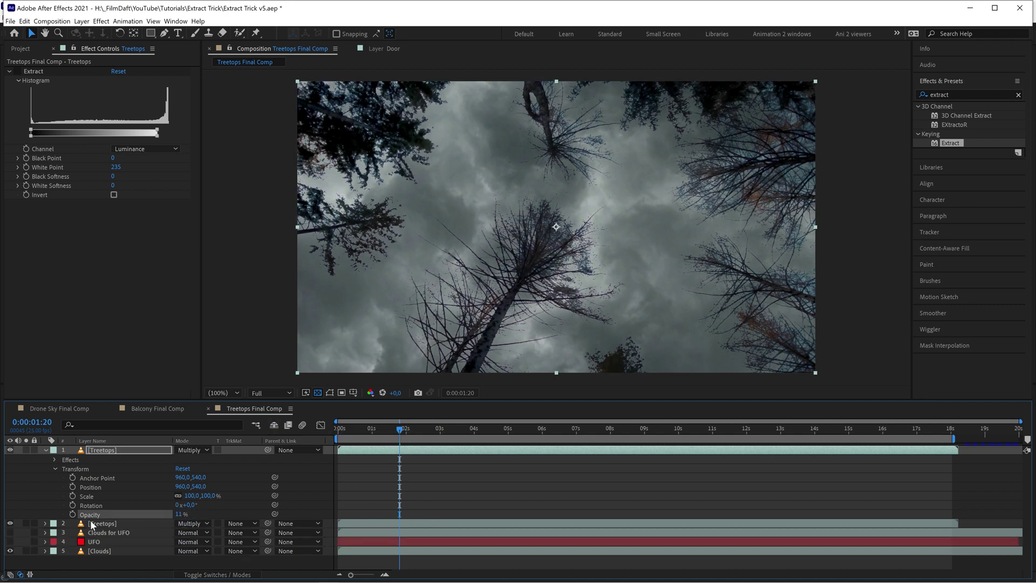
key("space")
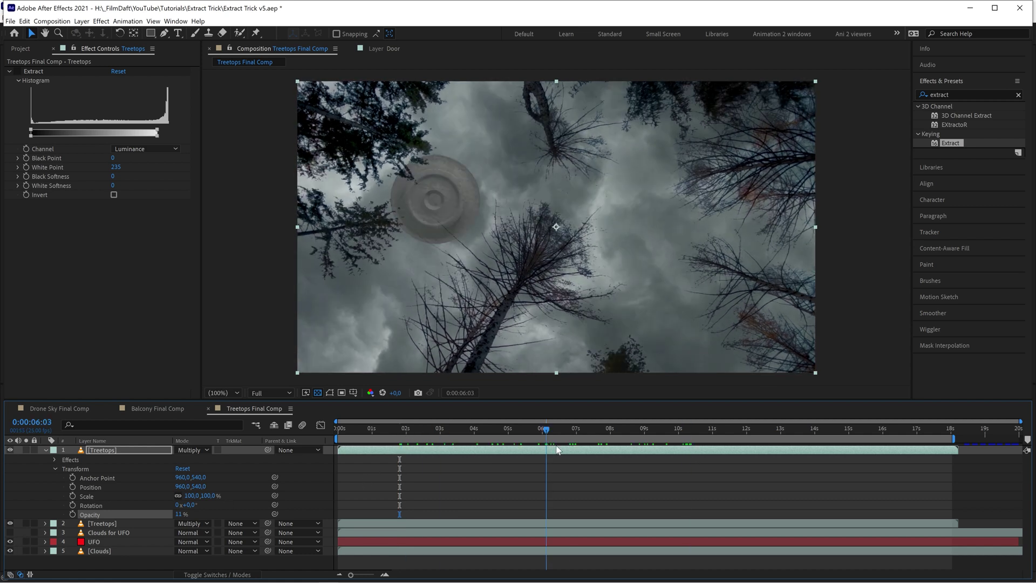
left_click(115, 533)
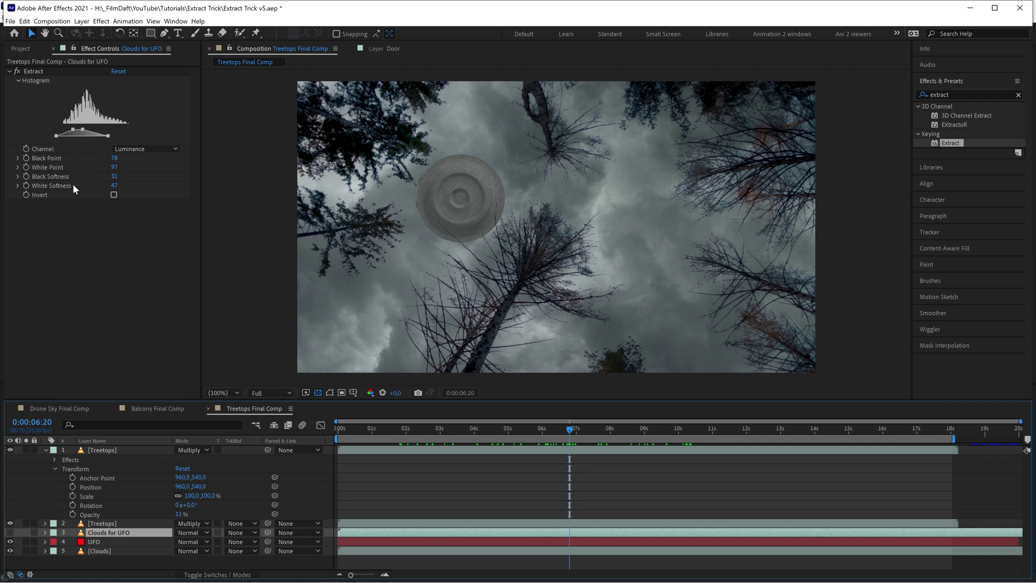
left_click(10, 532)
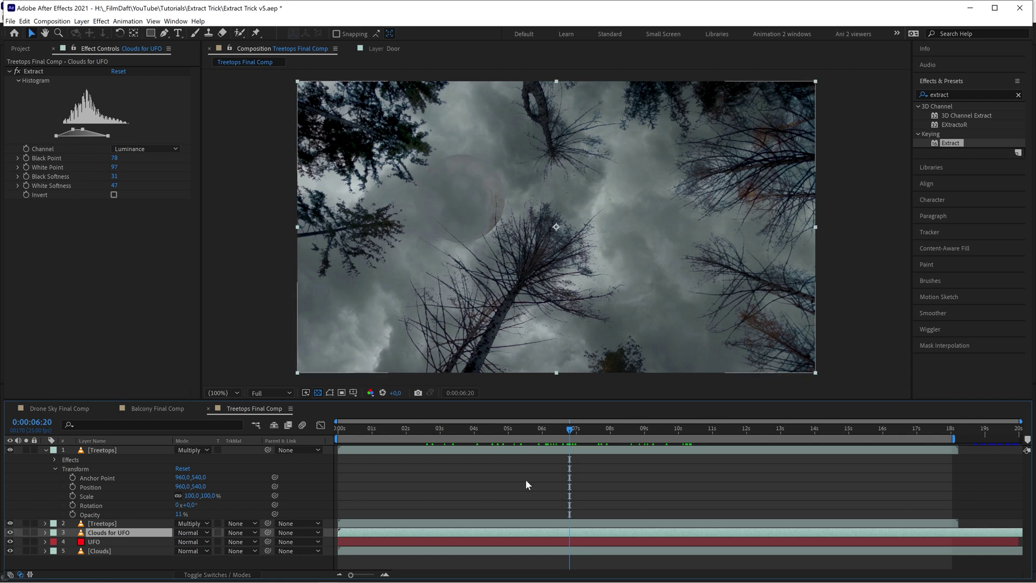
left_click_drag(571, 426, 308, 456)
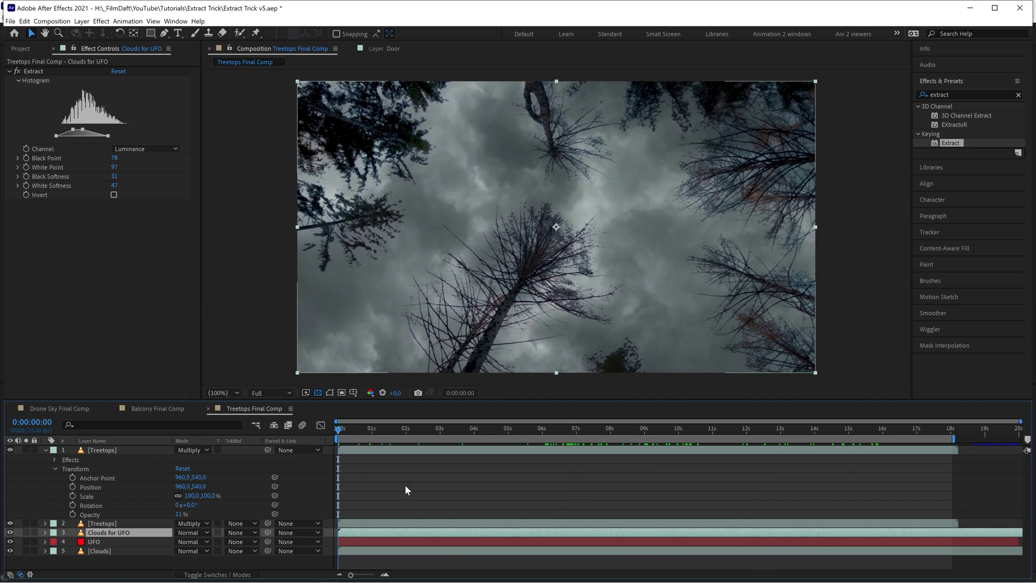